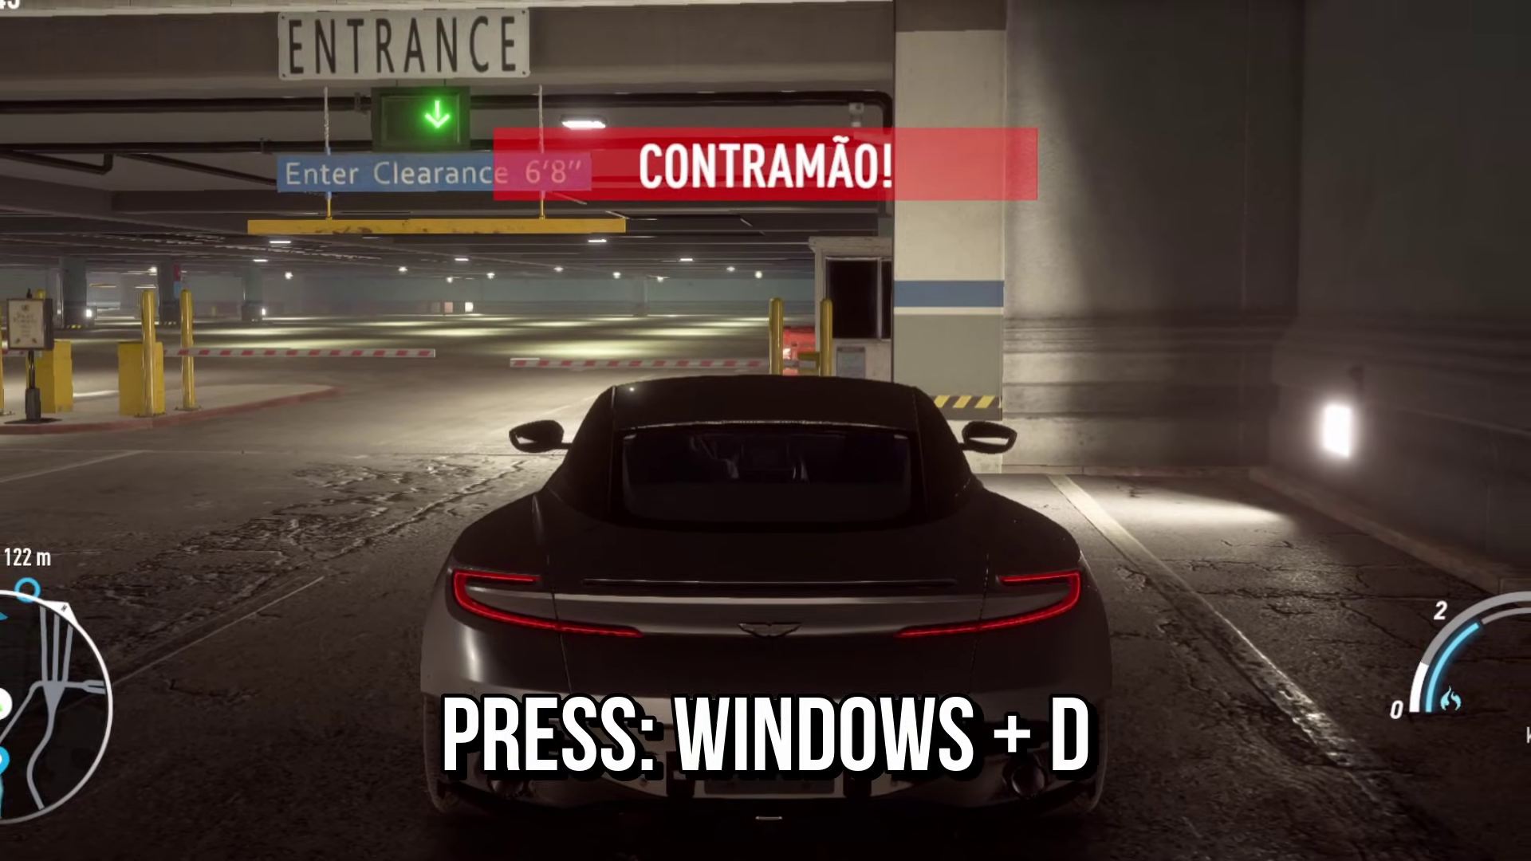
# Step: From the desktop, find the Need for Speed Payback process under Task Manager's EA group
pyautogui.press('super+d')
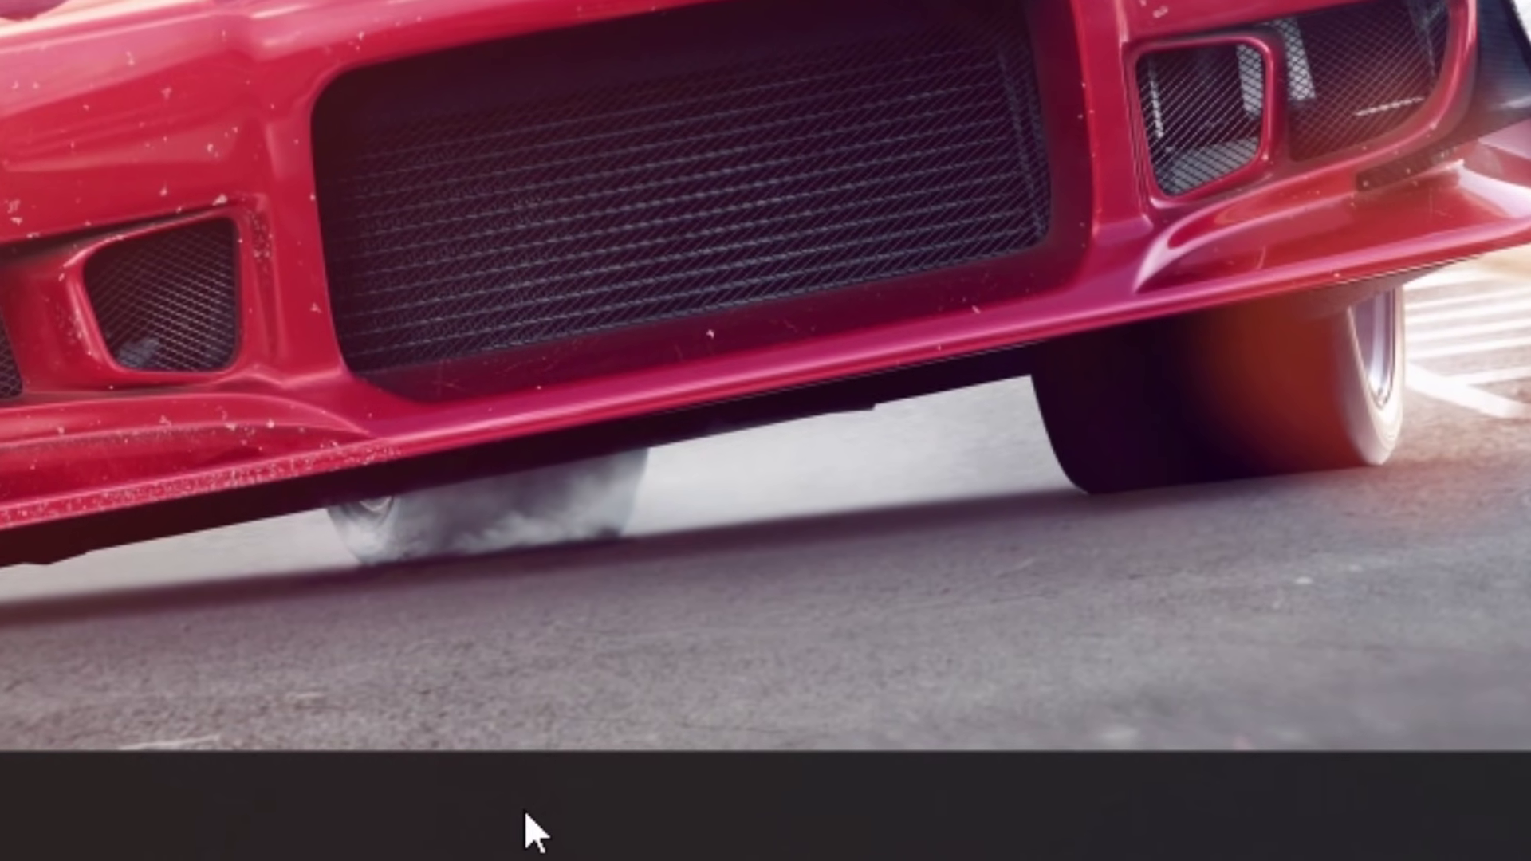
pyautogui.rightClick(525, 811)
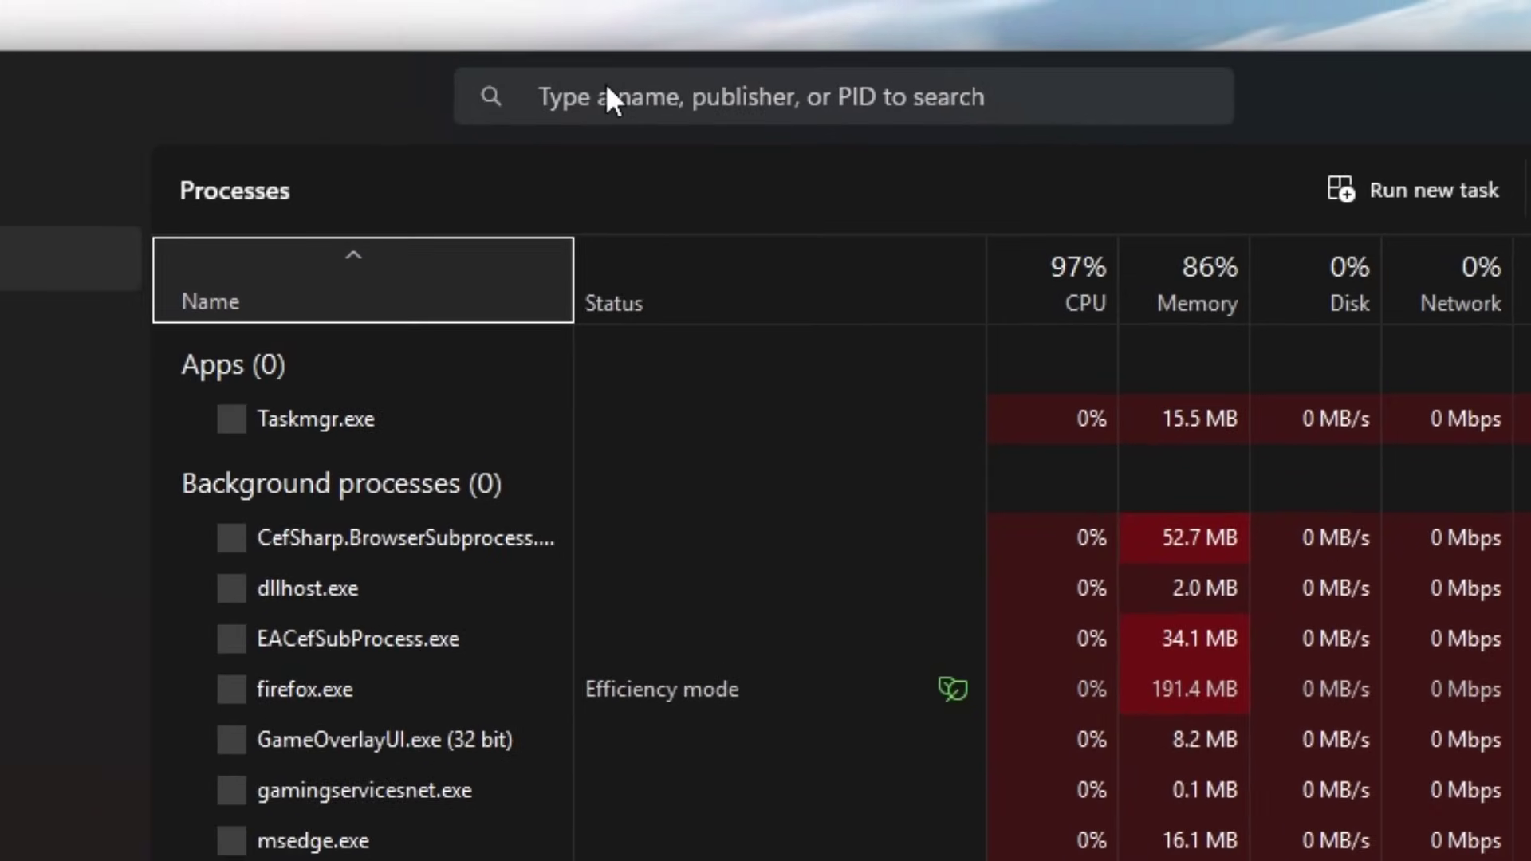
pyautogui.click(591, 96)
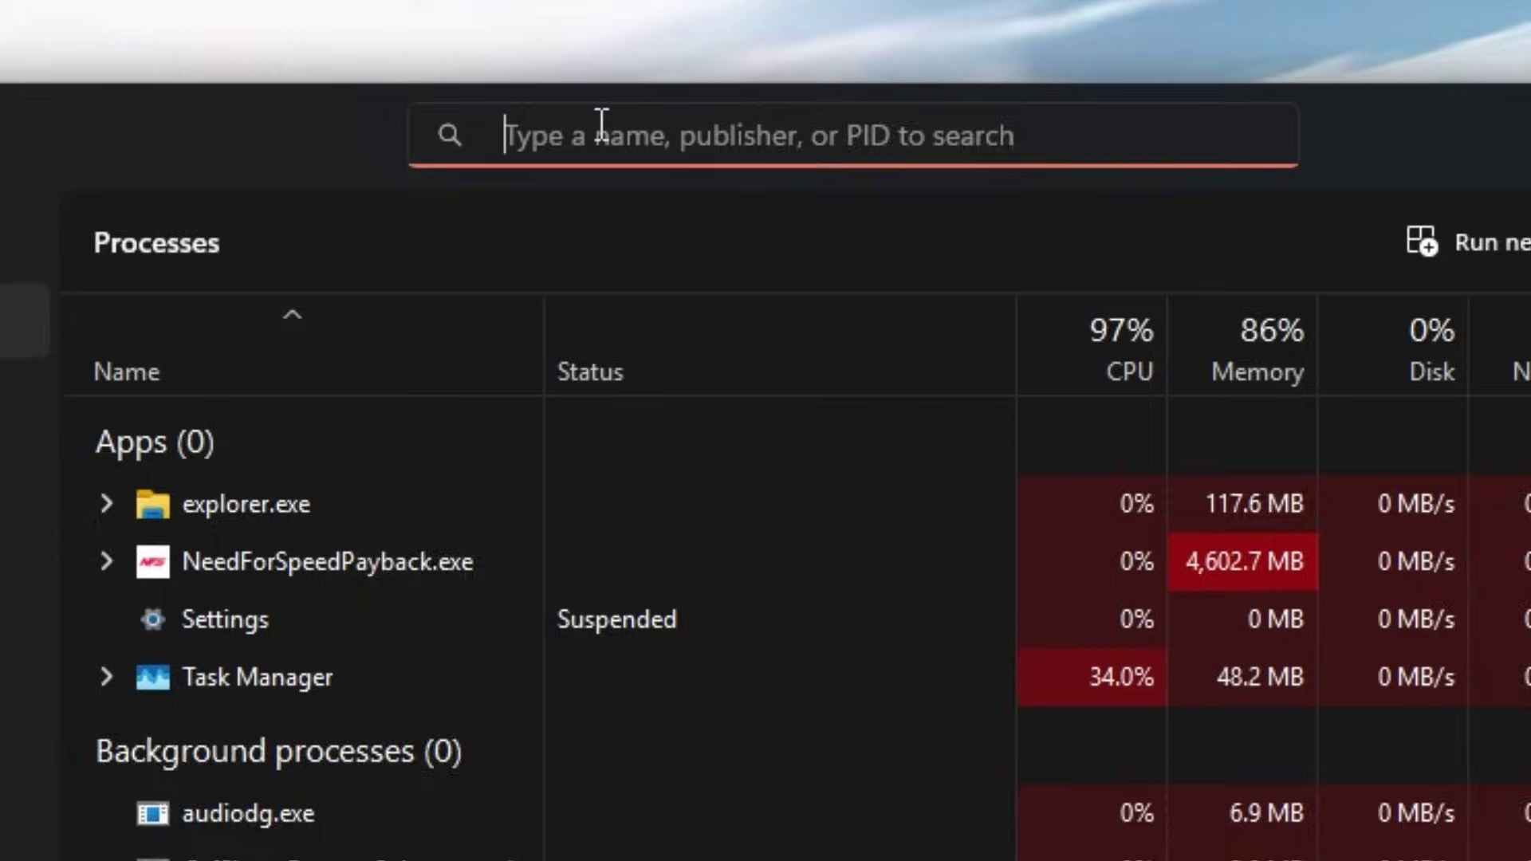
pyautogui.write('Need for Speed')
pyautogui.click(176, 410)
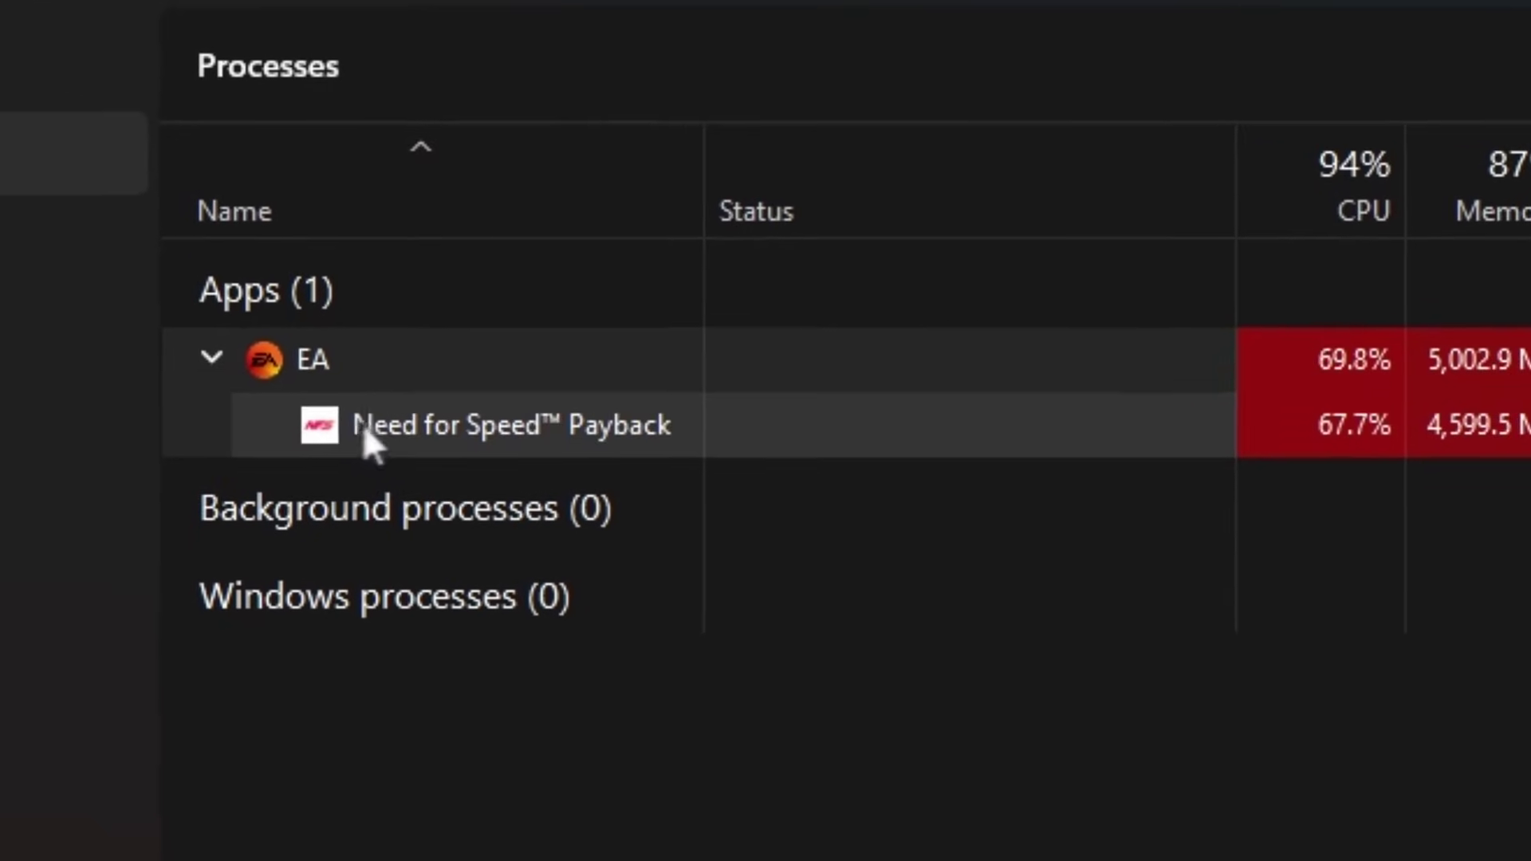
# Step: Set NeedForSpeedPayback.exe to High priority in the Details list
pyautogui.rightClick(329, 488)
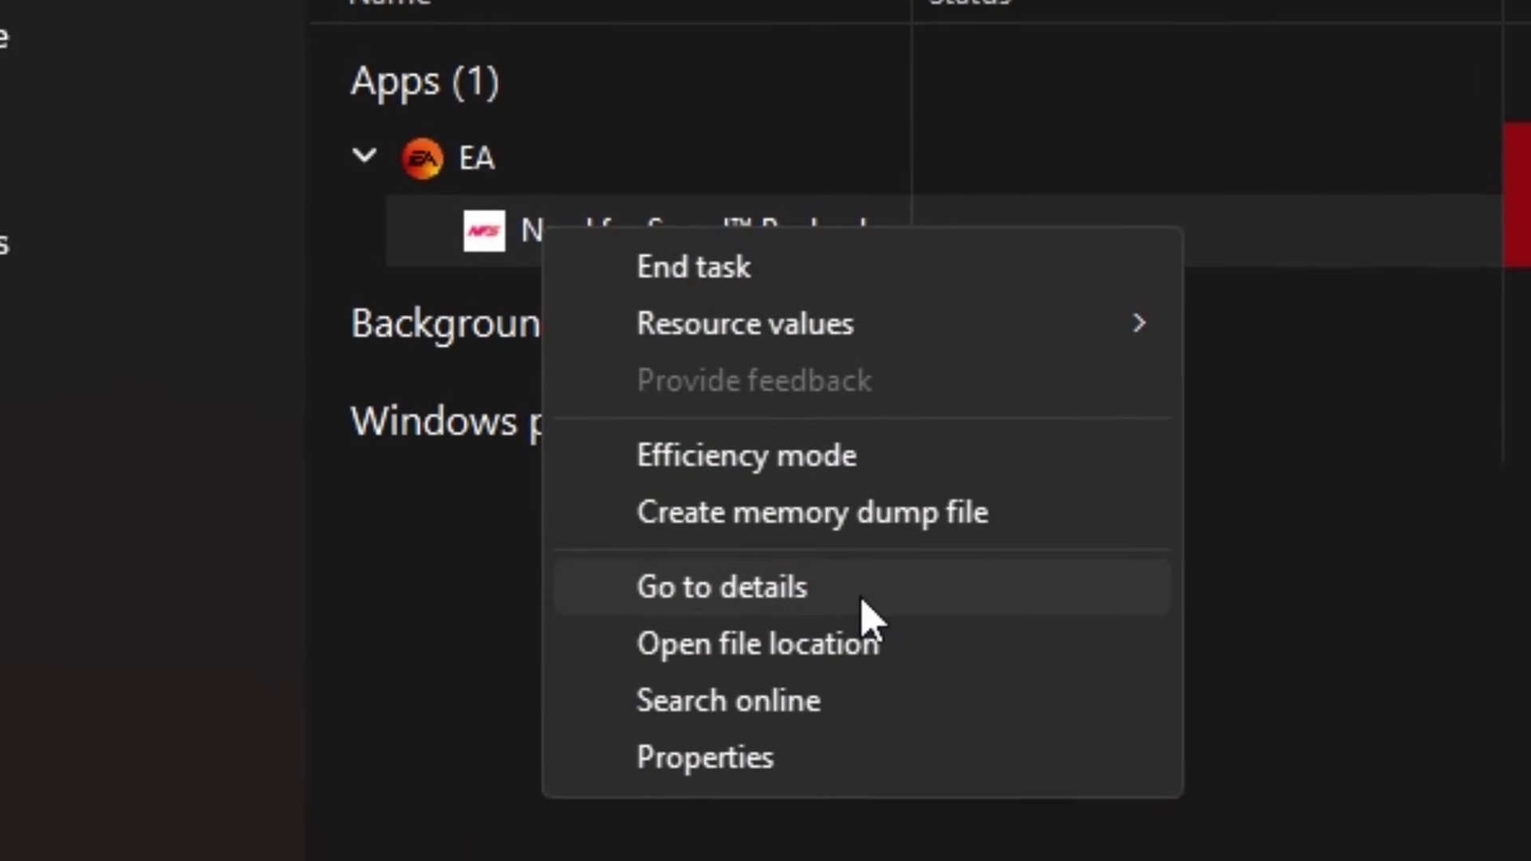
pyautogui.click(813, 634)
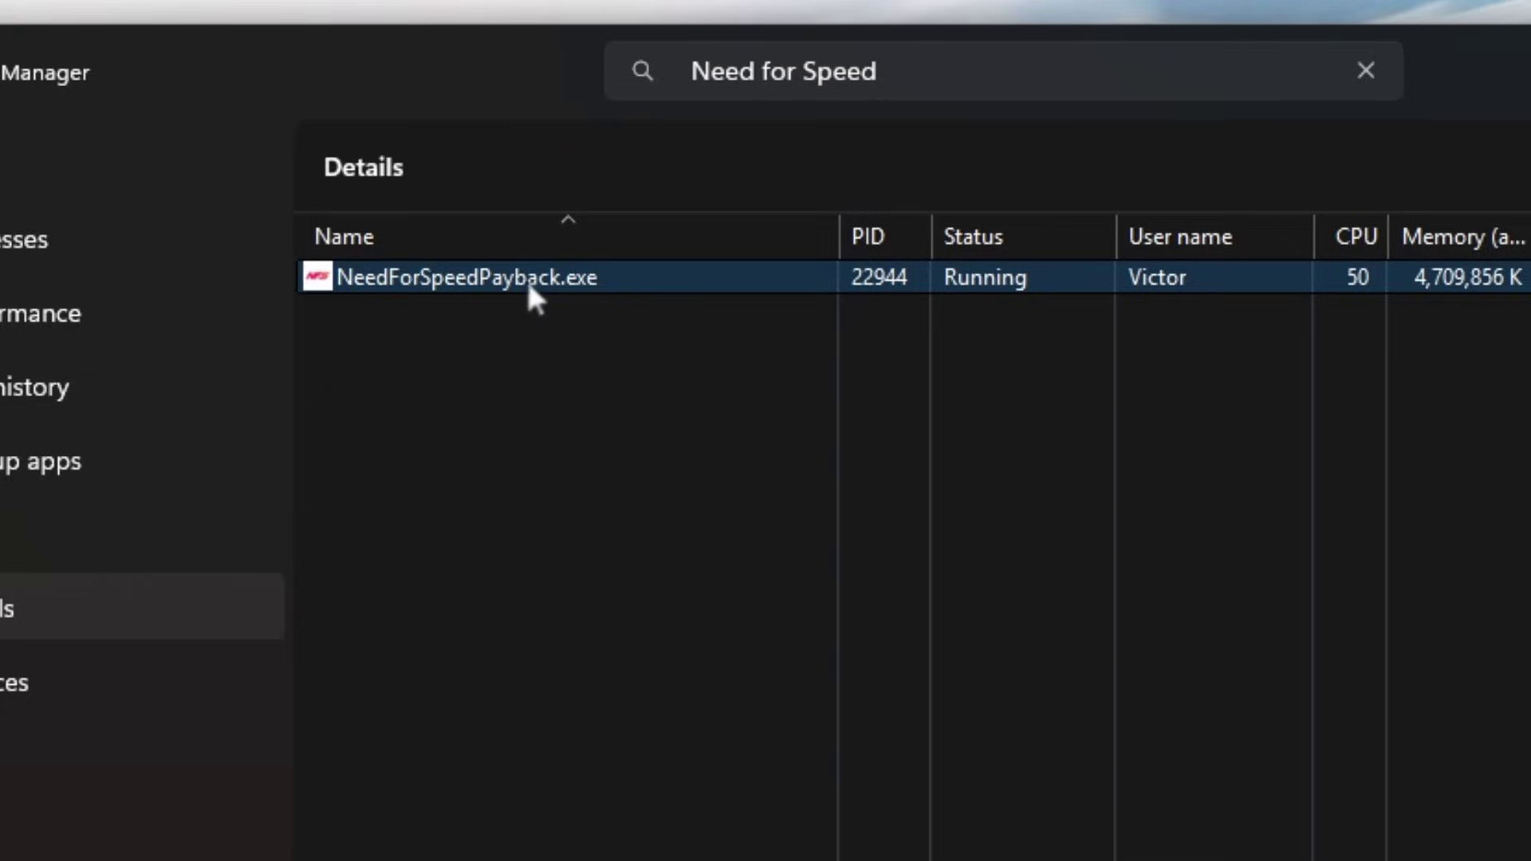
pyautogui.rightClick(715, 290)
pyautogui.moveTo(448, 323)
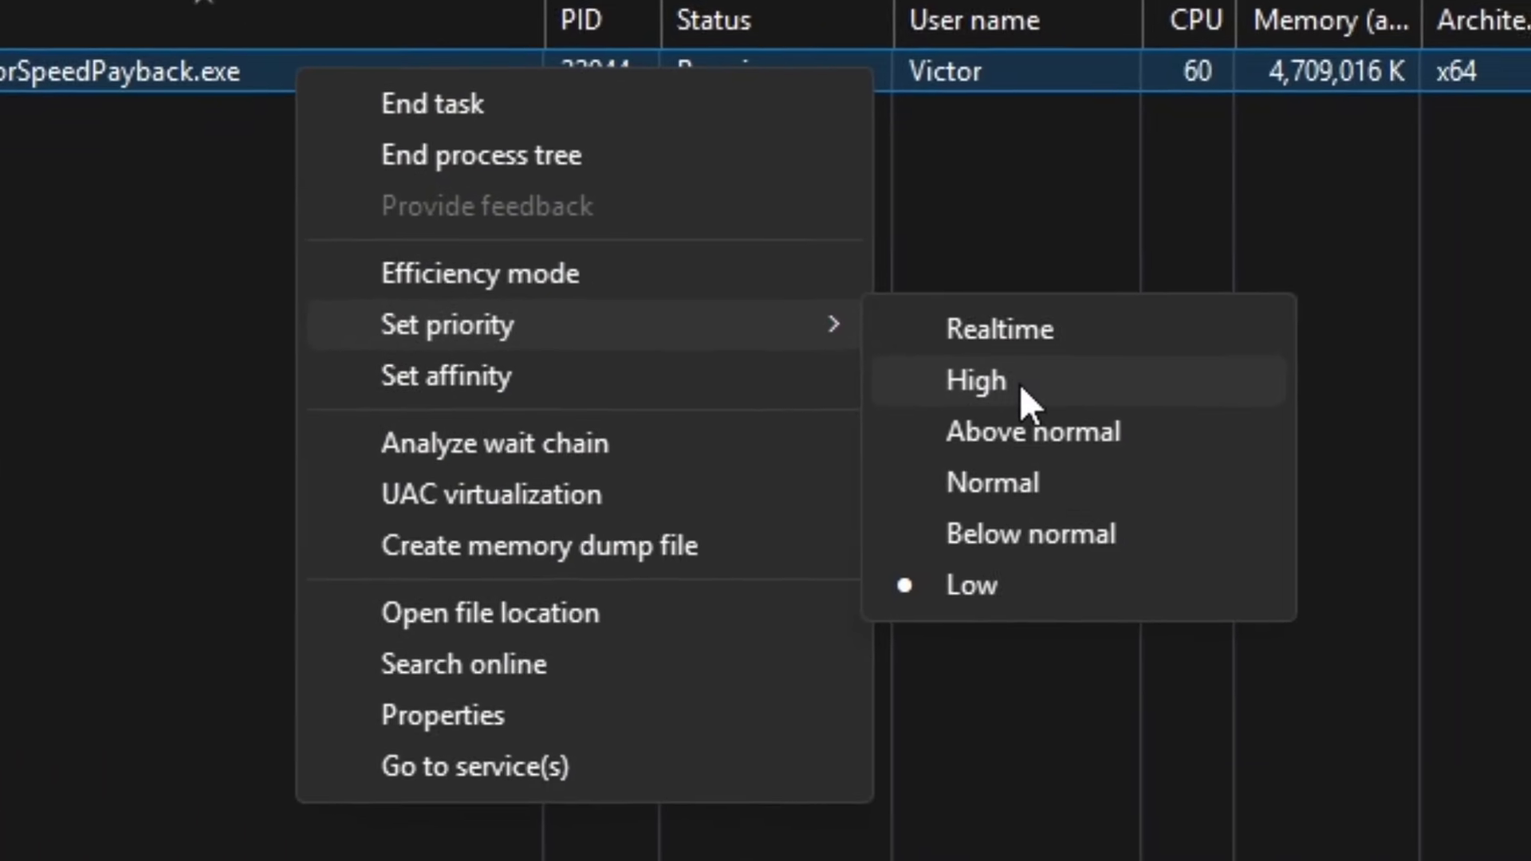
pyautogui.click(1107, 445)
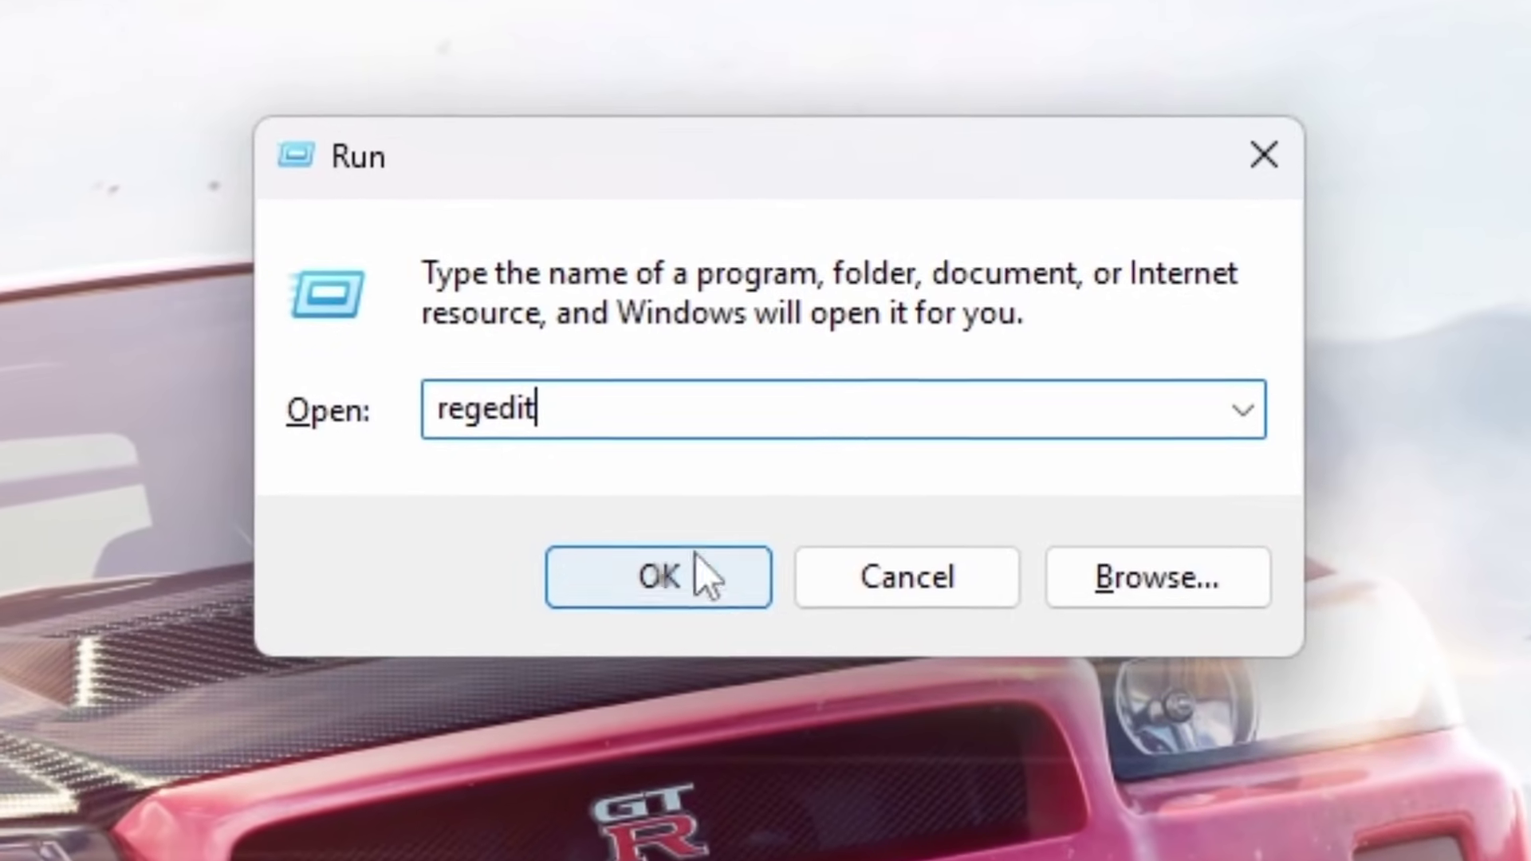
# Step: Run 'regedit' from the Run dialog to open Registry Editor
pyautogui.click(598, 615)
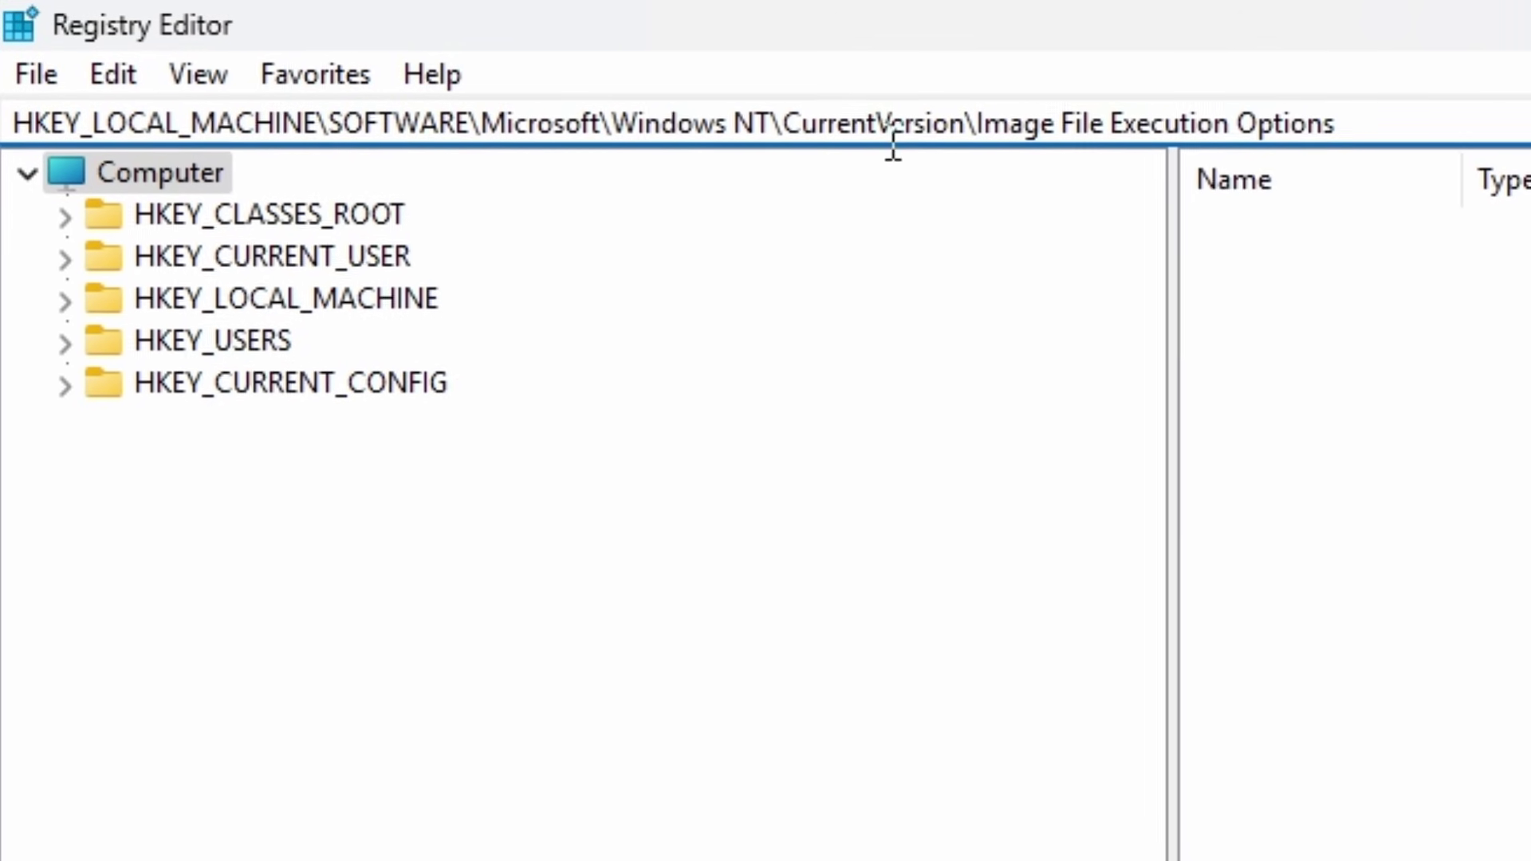
# Step: Go to Image File Execution Options and create a subkey named NeedForSpeedPayback.exe
pyautogui.press('Return')
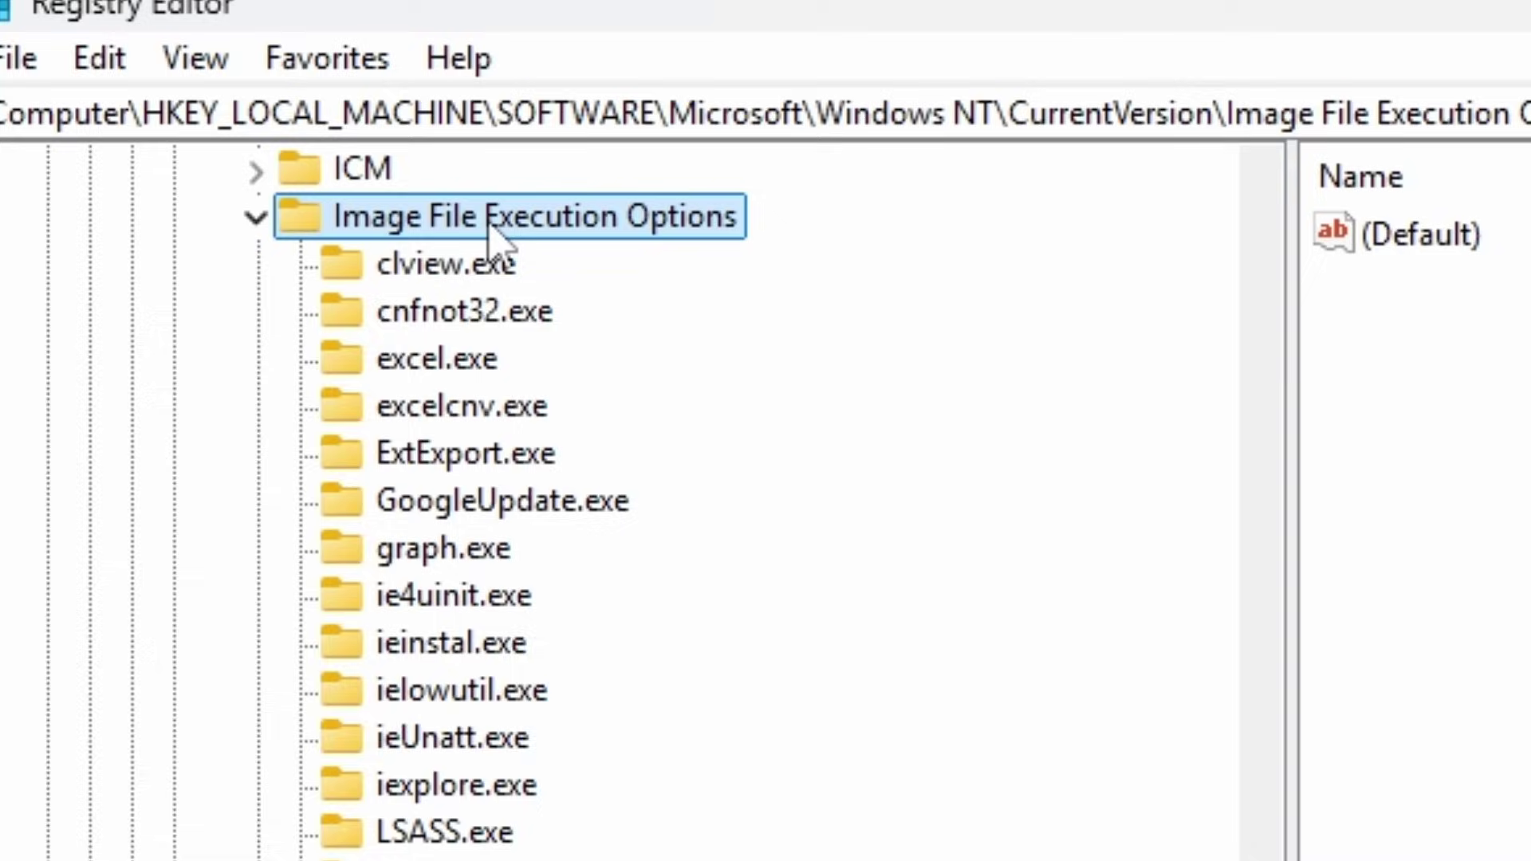
pyautogui.rightClick(499, 228)
pyautogui.moveTo(646, 319)
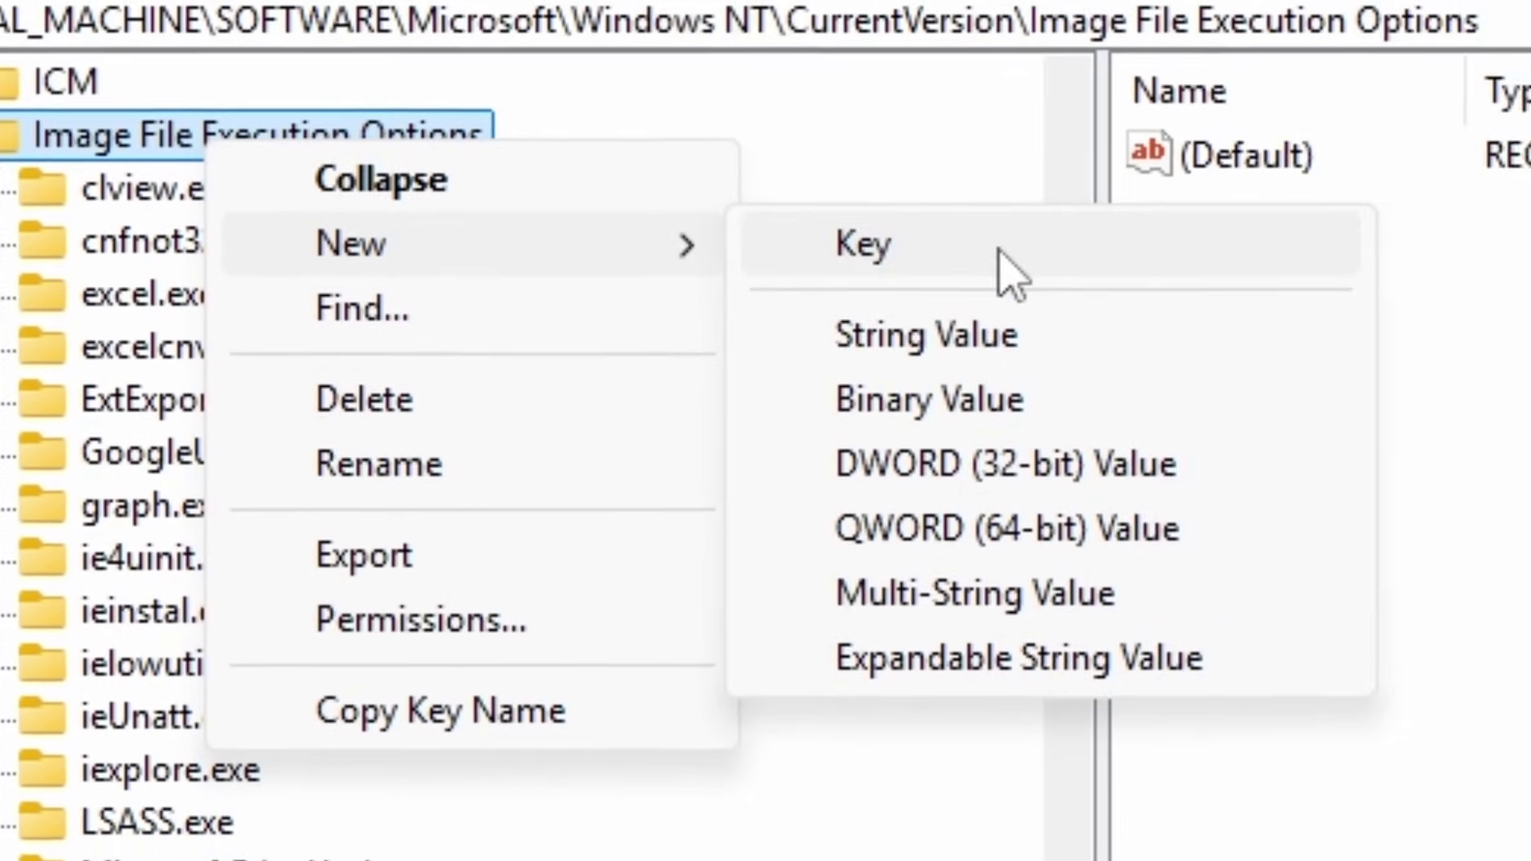
pyautogui.click(1267, 320)
pyautogui.write('NeedForSpeedP')
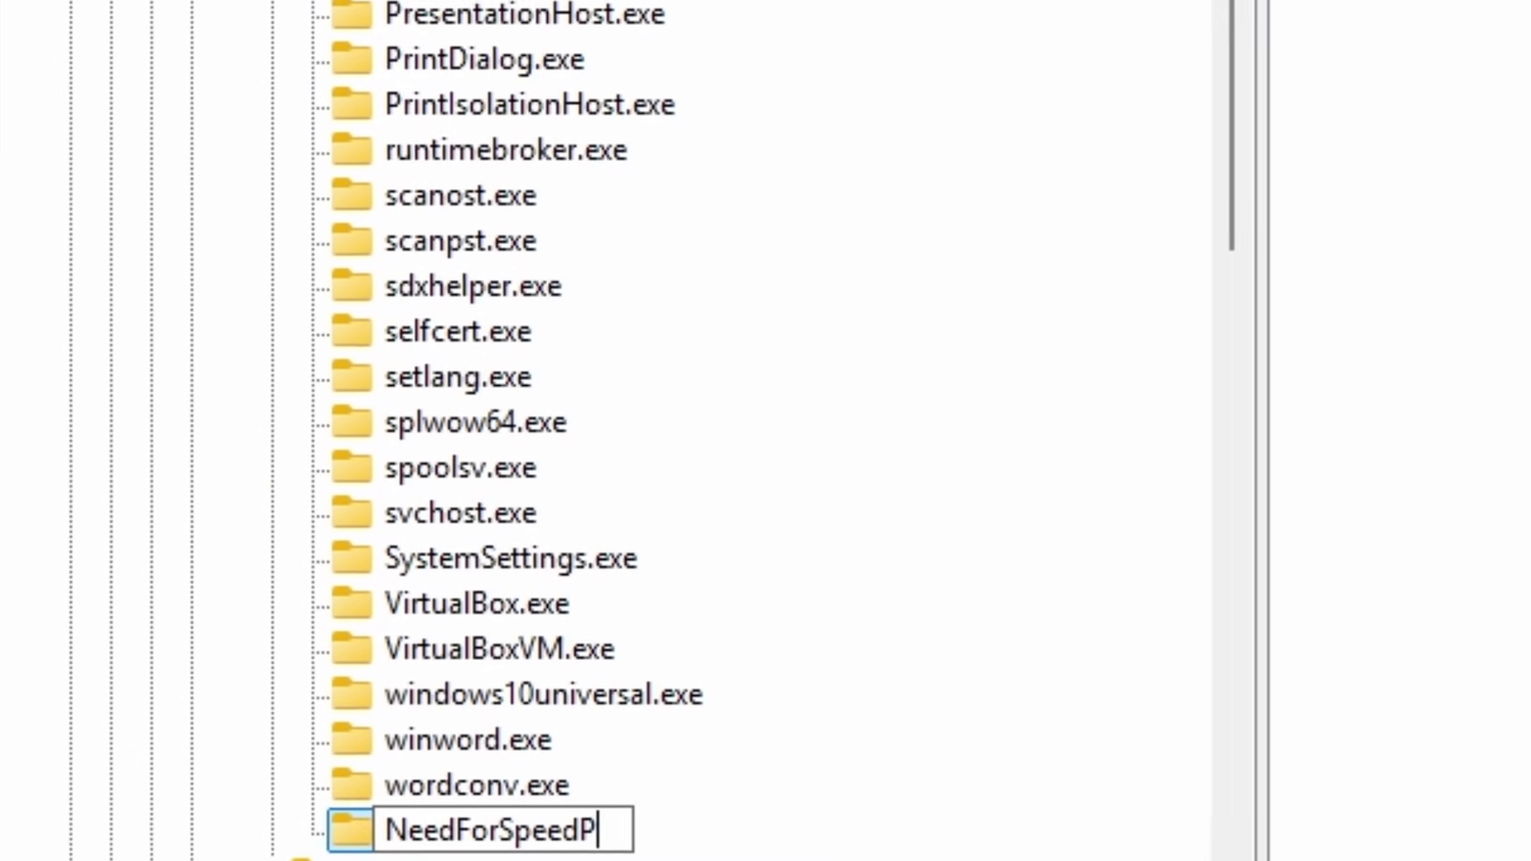
pyautogui.write('ayb')
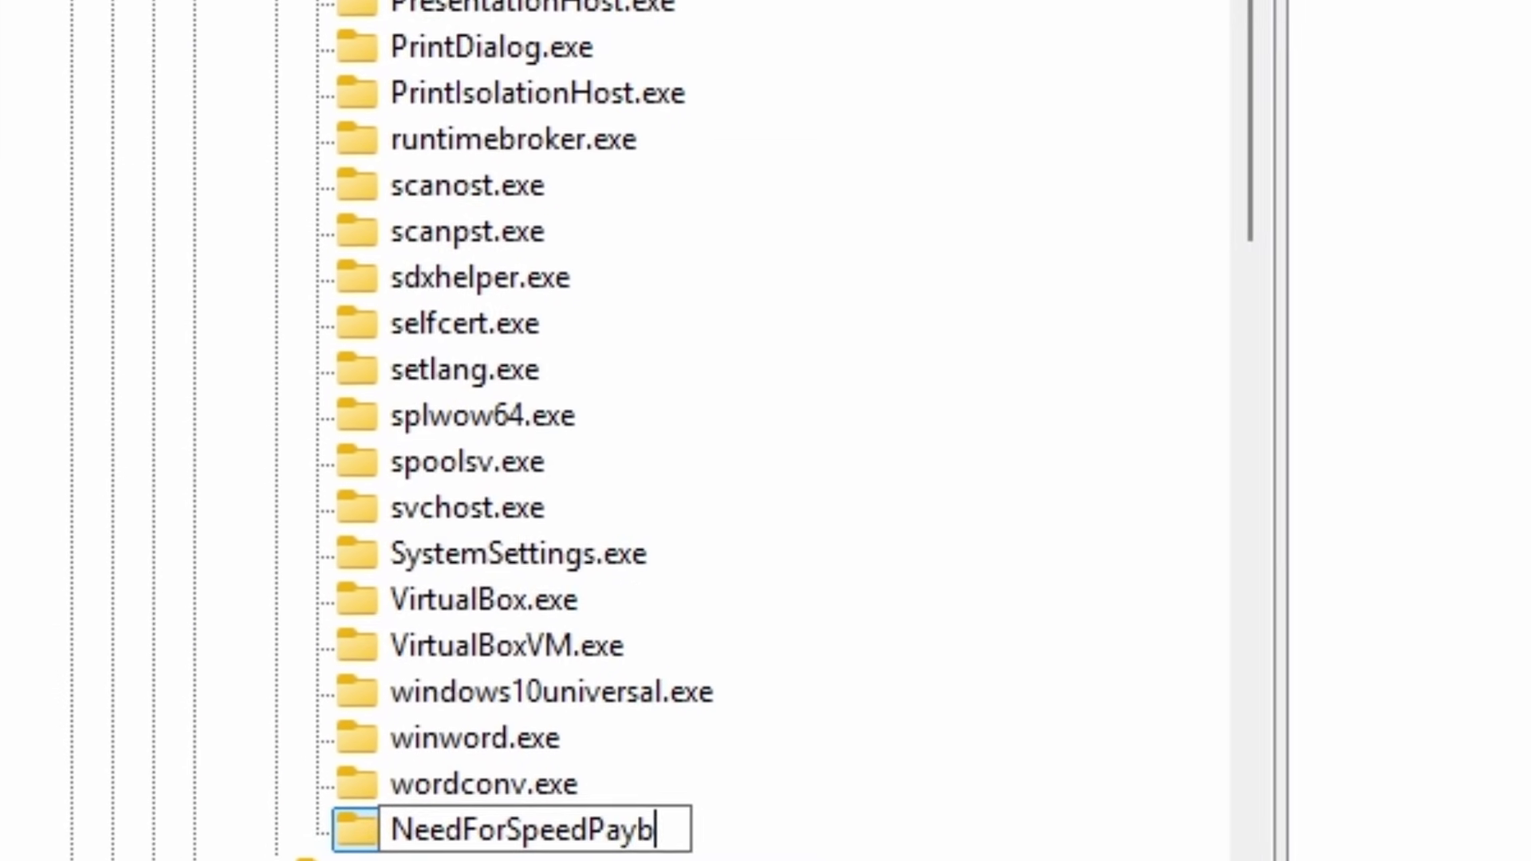
pyautogui.write('ack.exe')
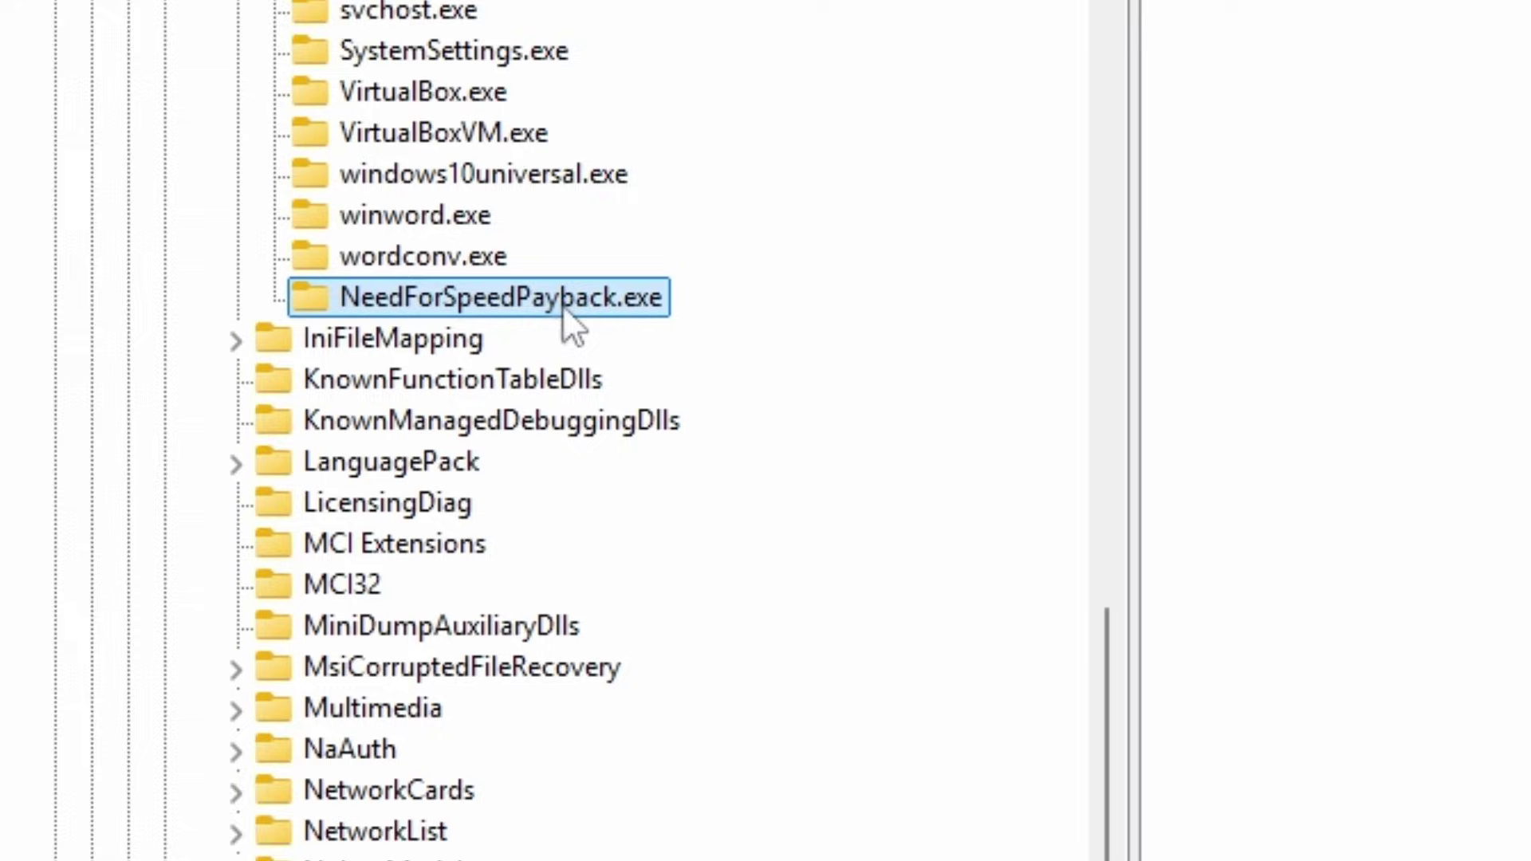
# Step: Add a PerfOptions subkey under NeedForSpeedPayback.exe holding a CpuPriorityClass DWORD (32-bit) value
pyautogui.rightClick(578, 287)
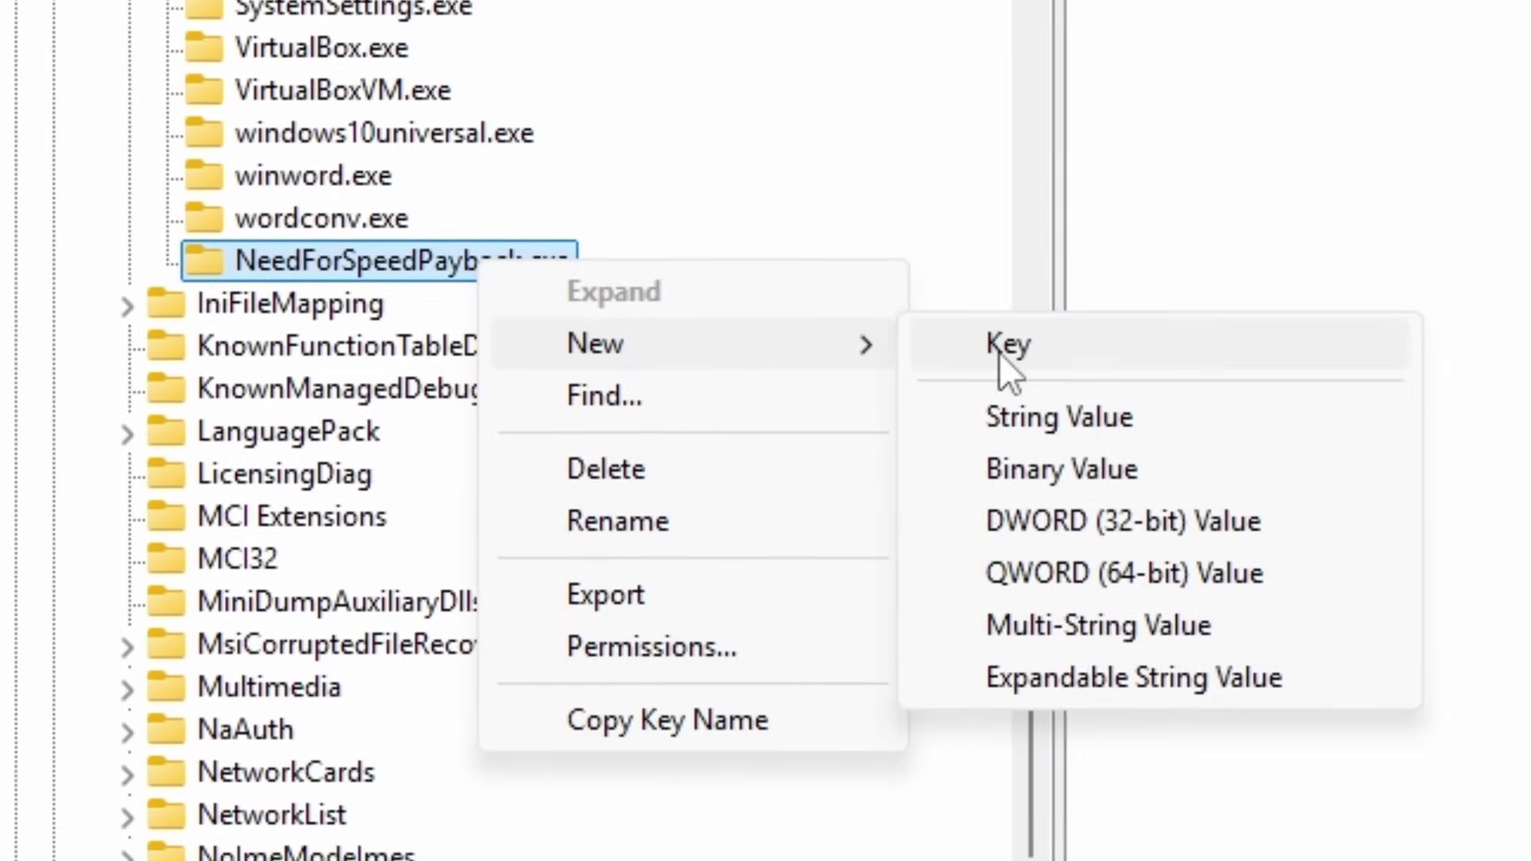
pyautogui.click(1014, 356)
pyautogui.write('PerfOptions')
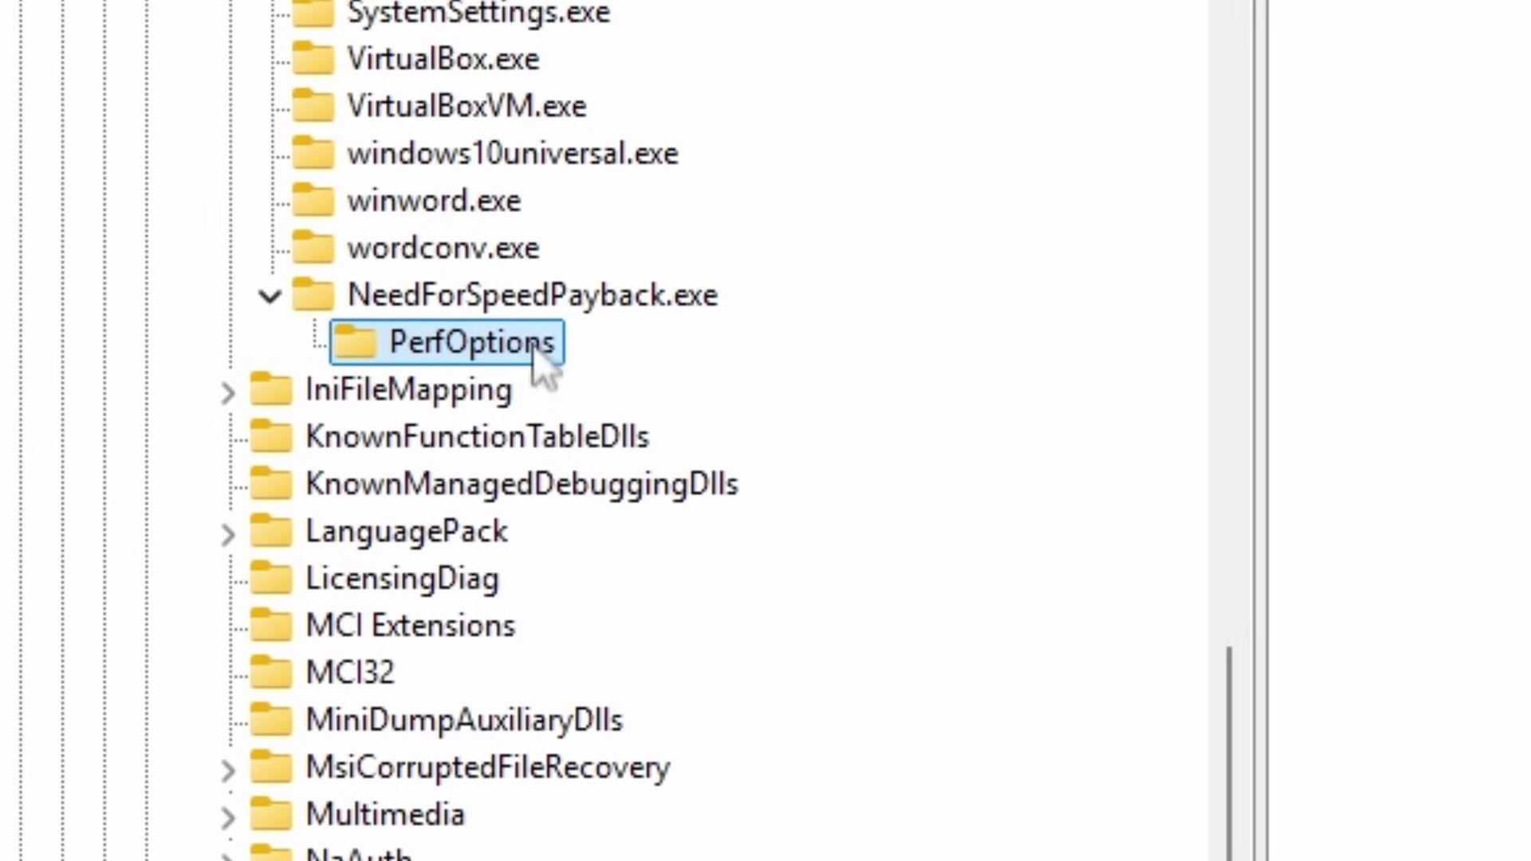
pyautogui.rightClick(500, 365)
pyautogui.write('CpuPriorityClass')
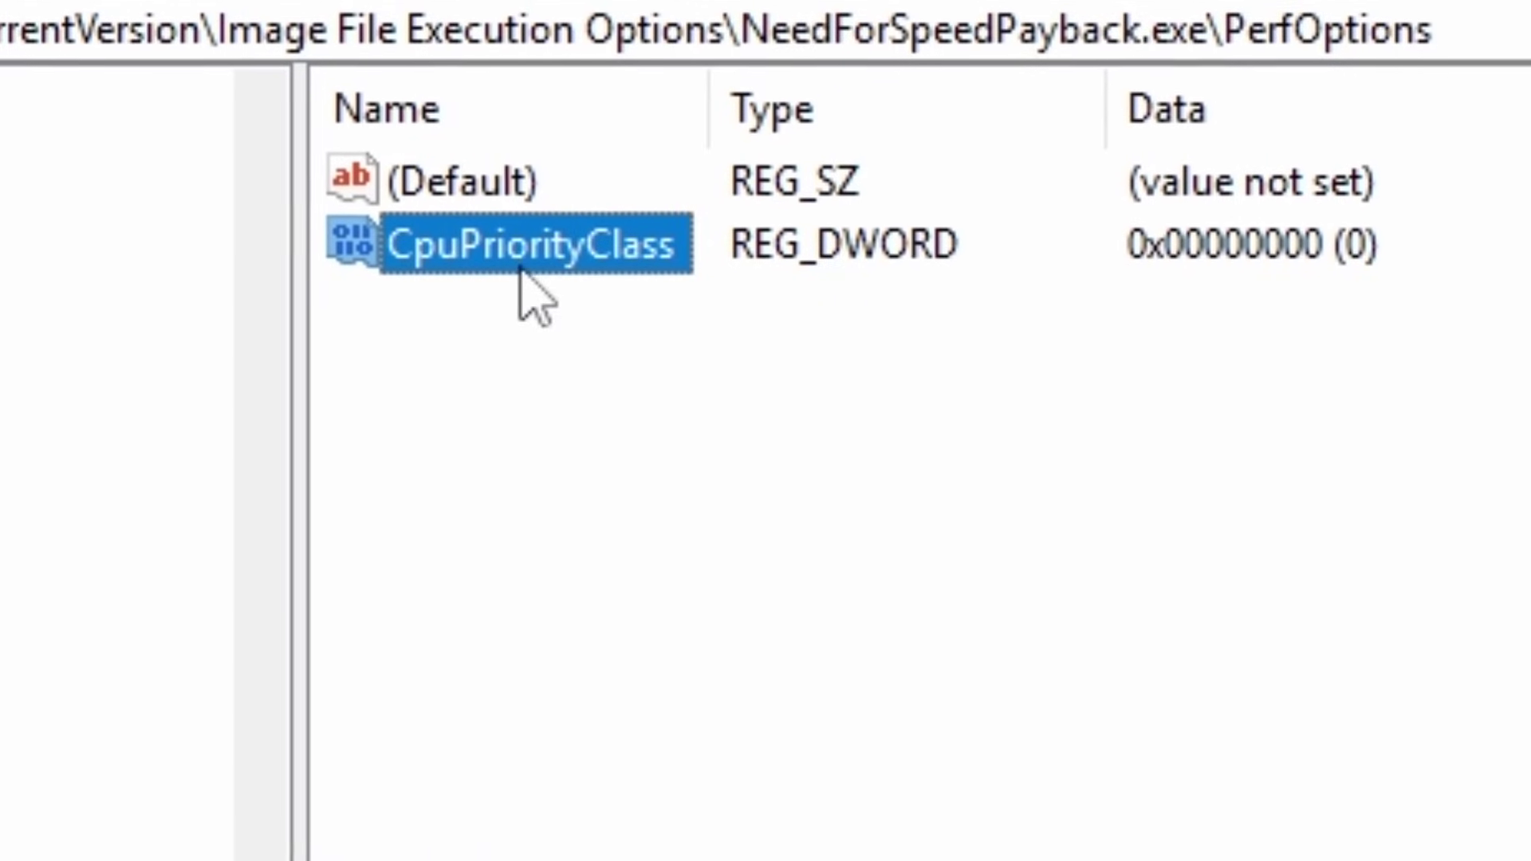
# Step: Open the Edit DWORD dialog for CpuPriorityClass, its data still 0
pyautogui.rightClick(619, 253)
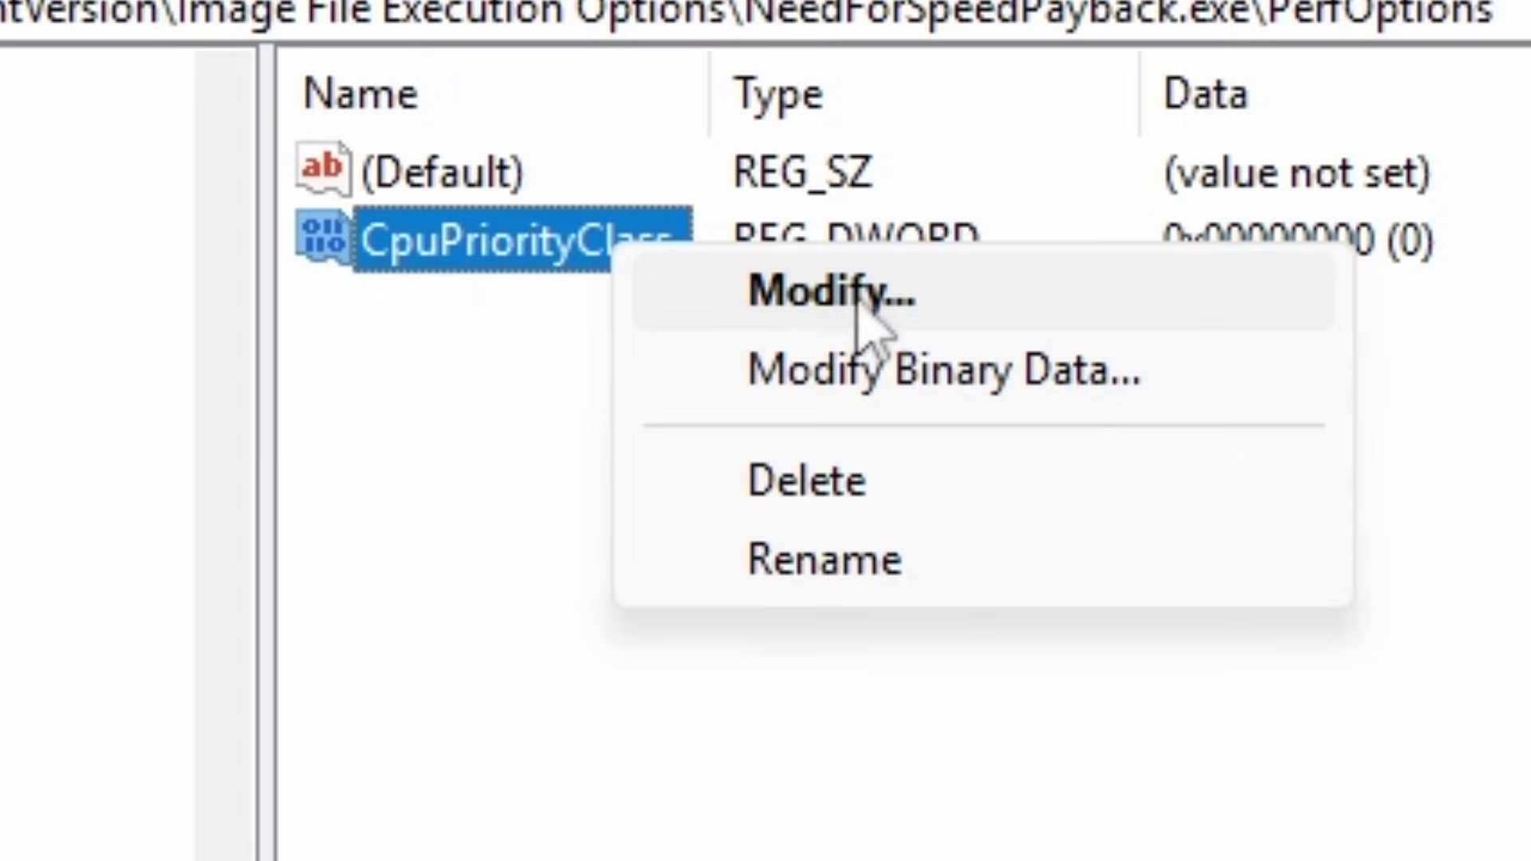
pyautogui.click(1014, 317)
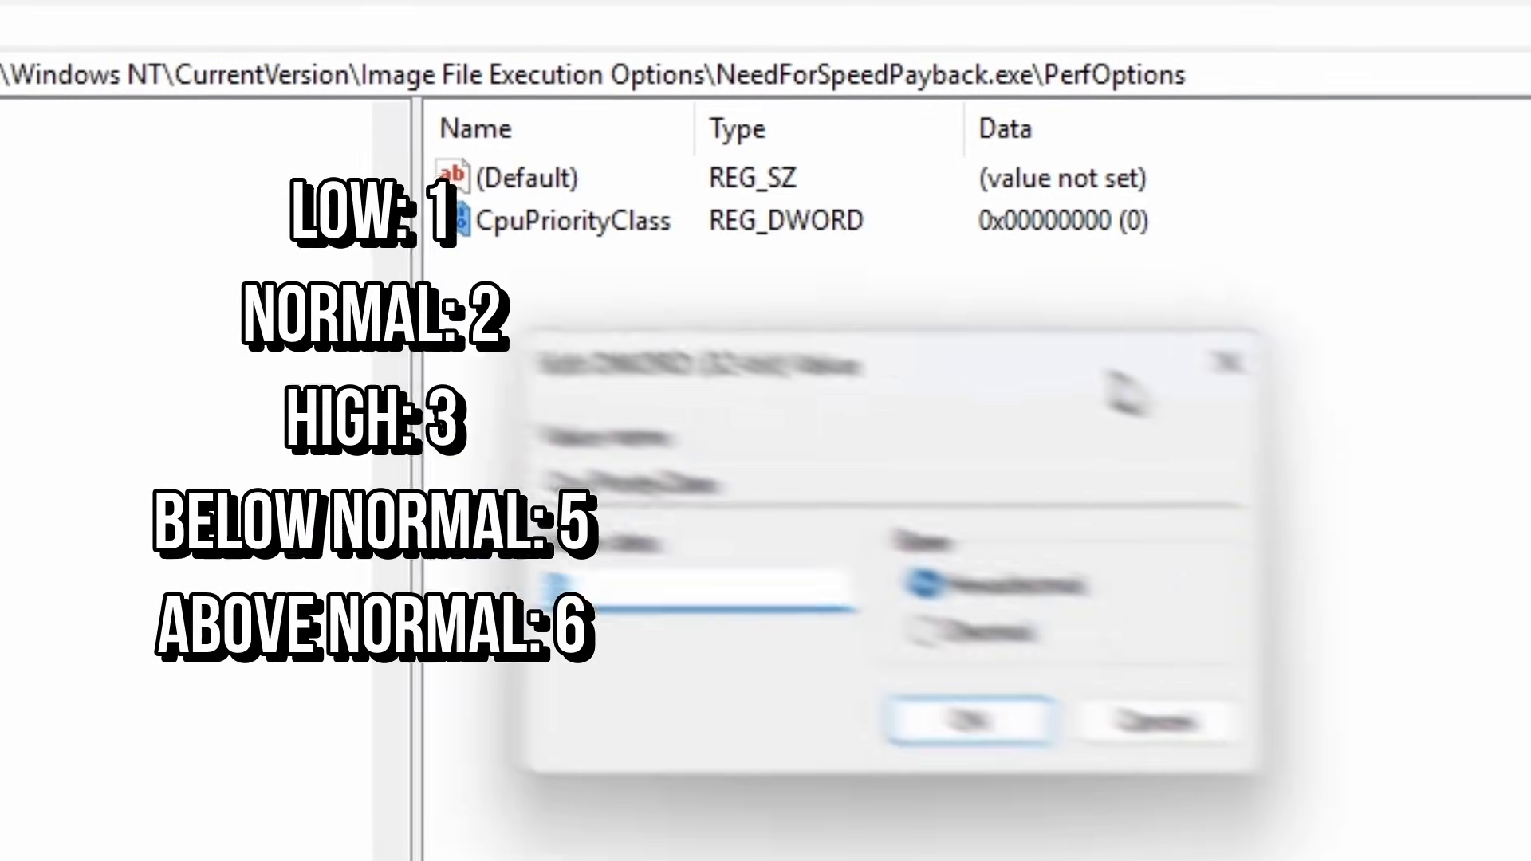